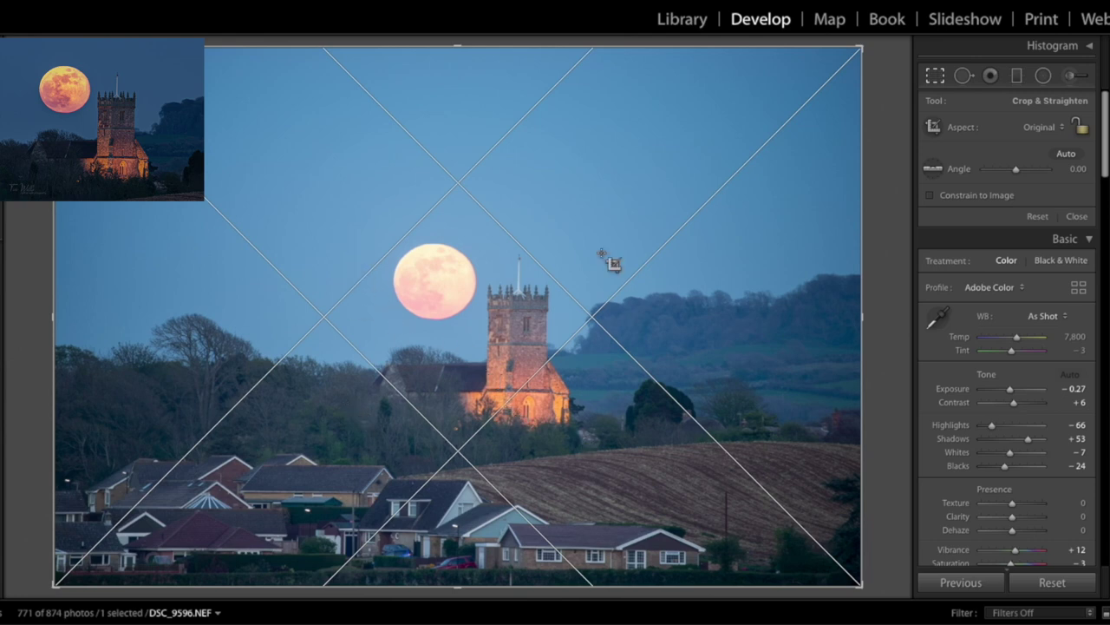
- Crop the photo with a custom aspect tightly around the moon and the church, removing the houses in the foreground
left_click_drag(52, 587, 184, 525)
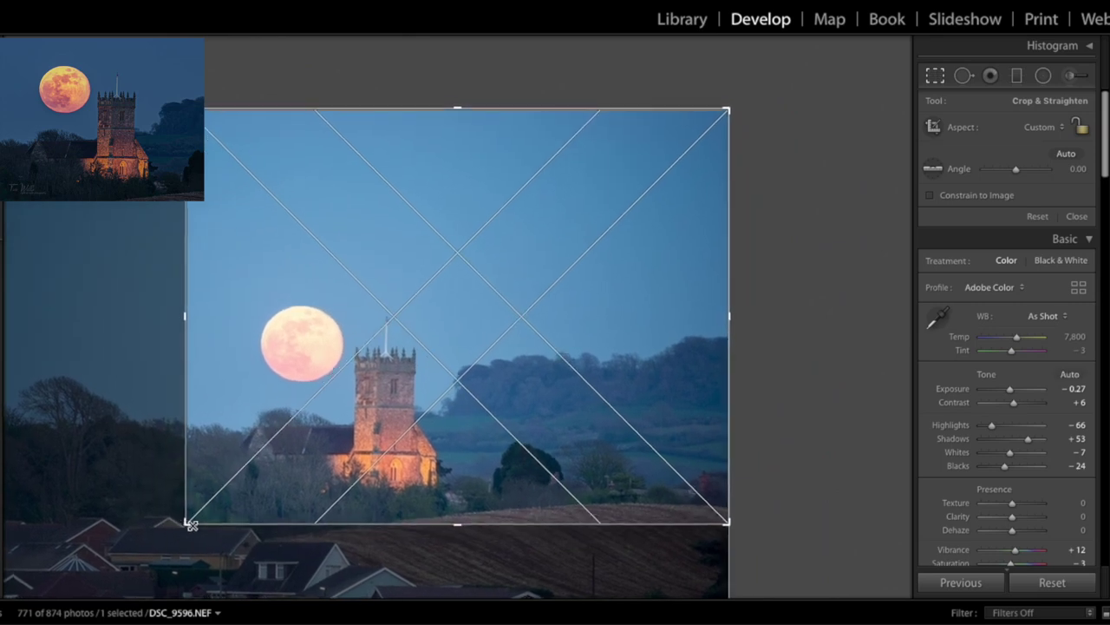
left_click_drag(727, 114, 632, 185)
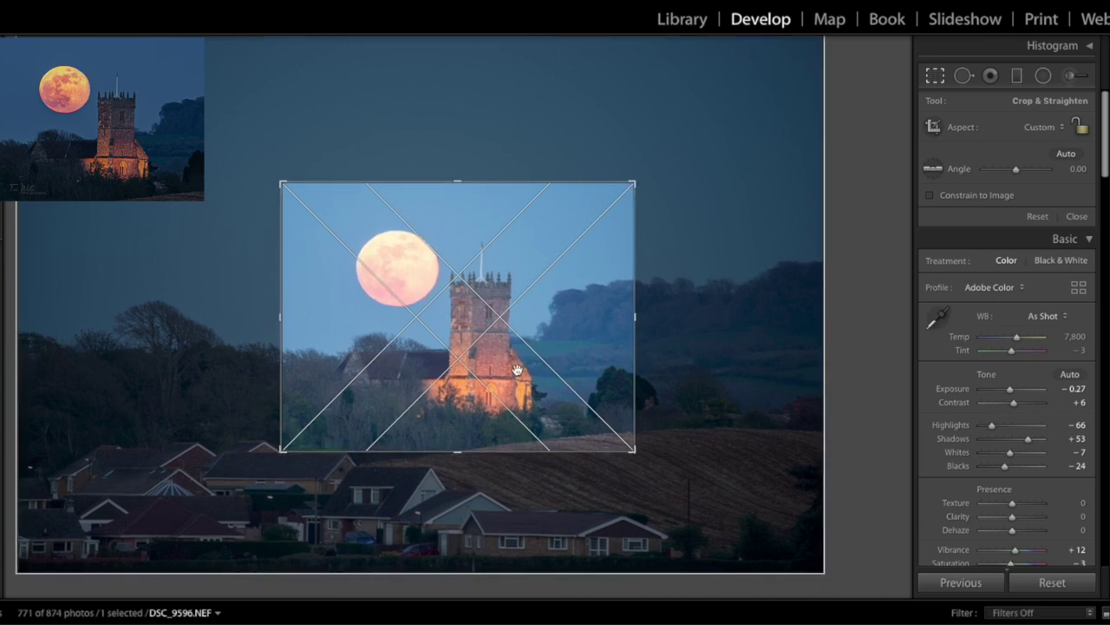
key("Return")
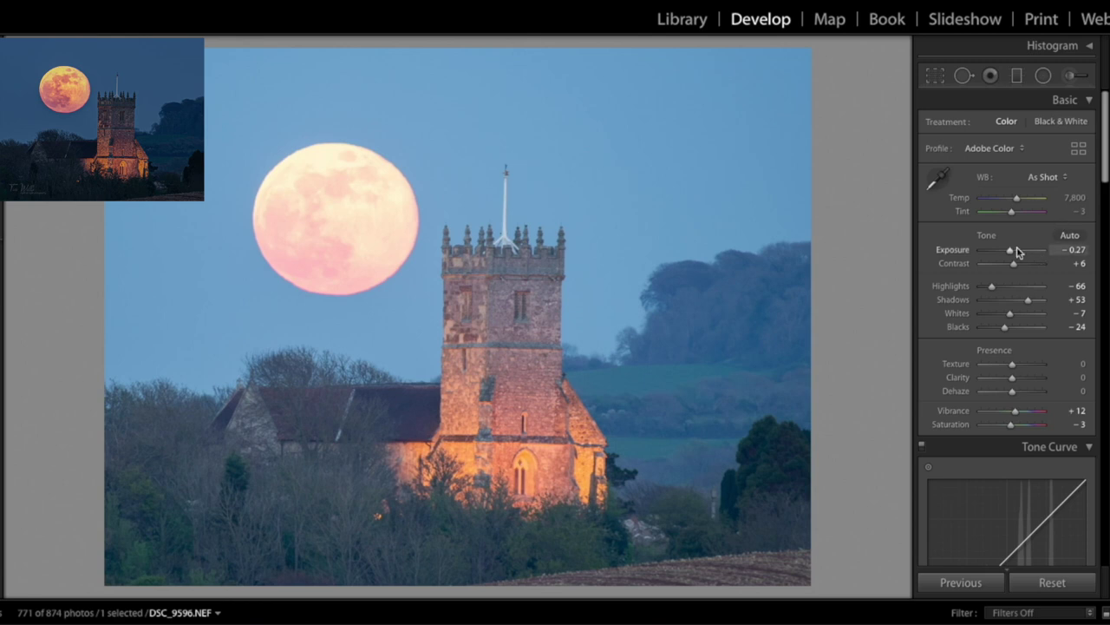
- Darken the photo by setting Exposure to −0.95 and Contrast to −3
left_click_drag(1009, 251, 1005, 252)
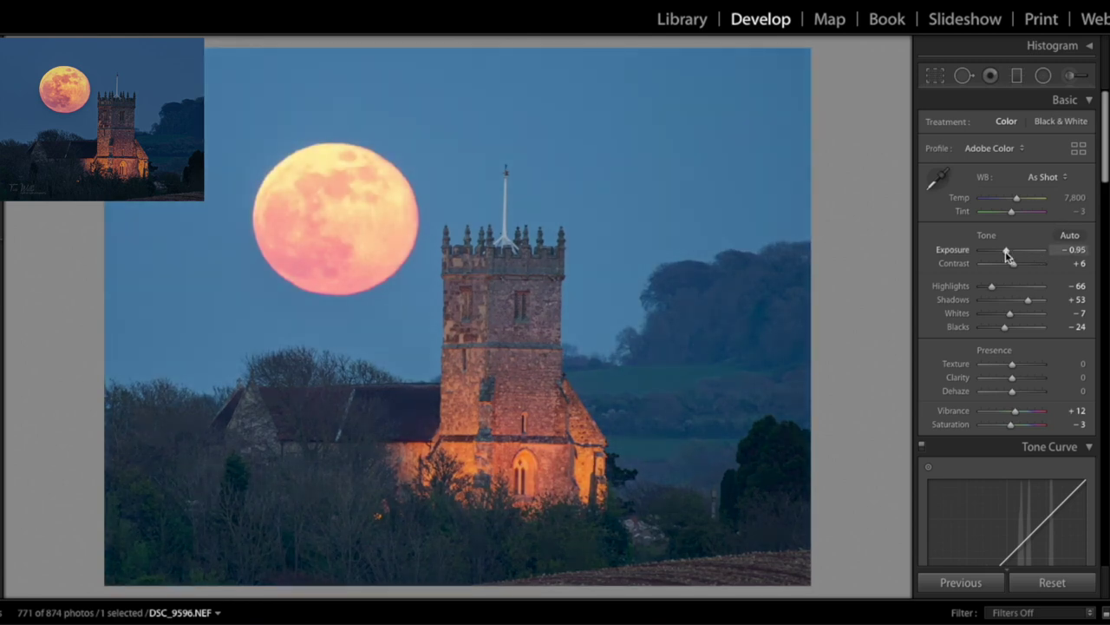
left_click_drag(1007, 253, 1010, 269)
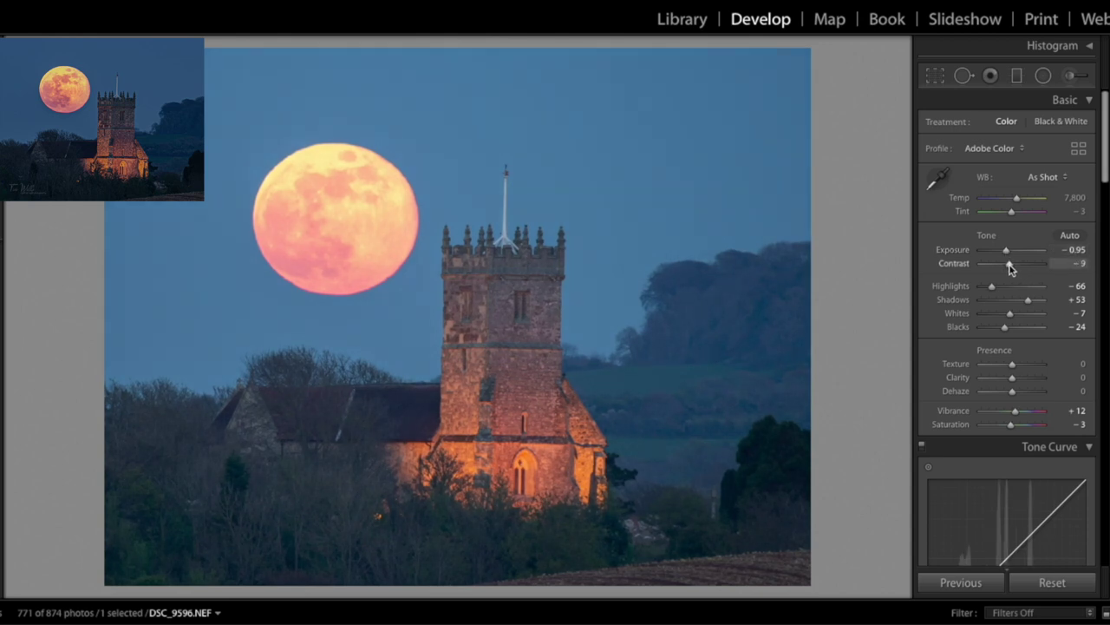
left_click_drag(1010, 268, 1013, 270)
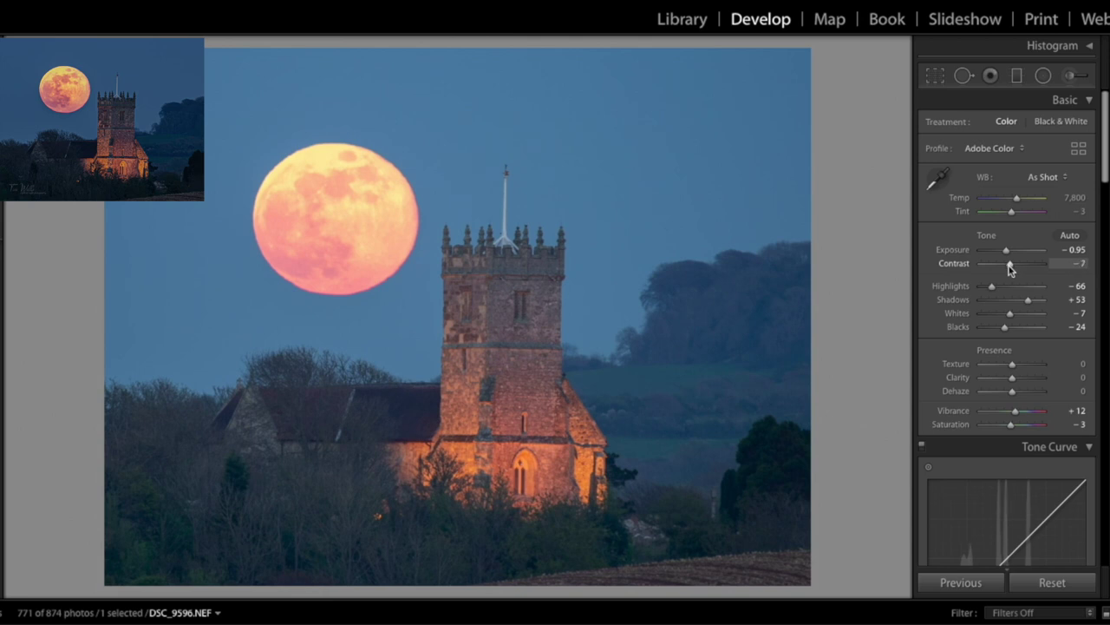
mouse_move(1011, 269)
left_mouse_down()
mouse_move(1032, 266)
mouse_move(1011, 268)
left_mouse_up()
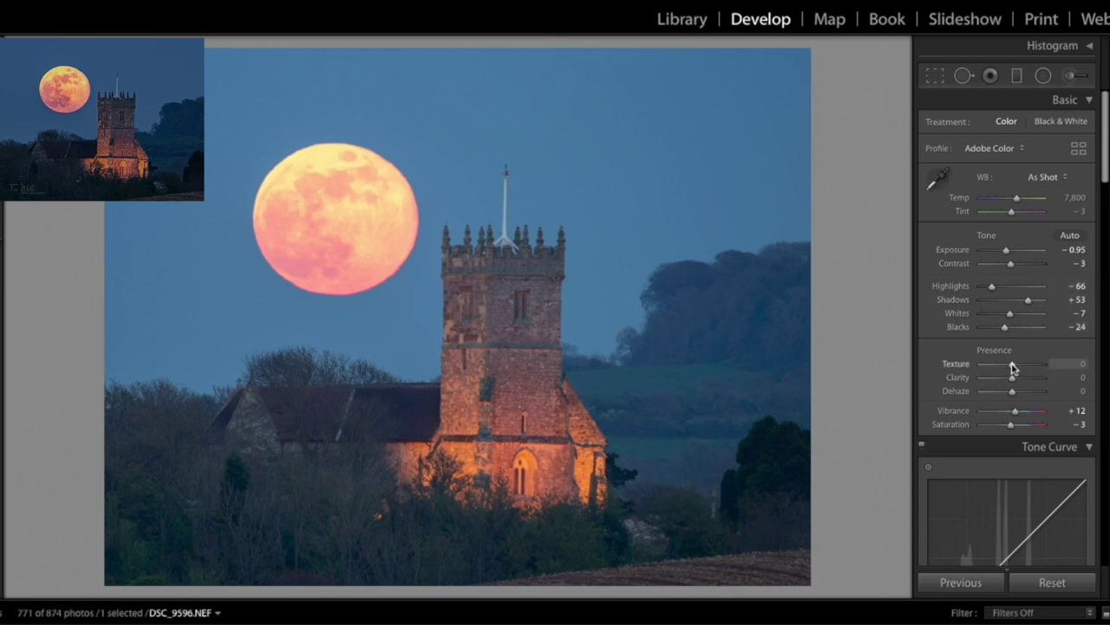
- Adjust the photo's presence settings to Texture +57, Clarity +7, Dehaze +8 and Saturation −13
left_click_drag(1011, 367, 1030, 371)
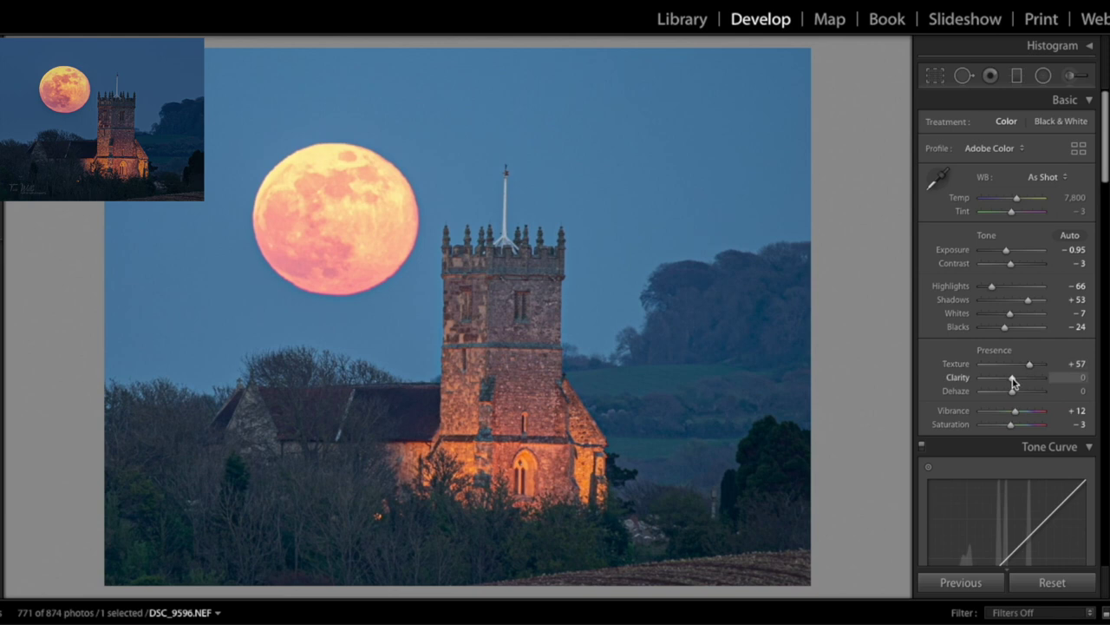
left_click_drag(1013, 382, 1017, 382)
left_click_drag(1015, 396, 1017, 397)
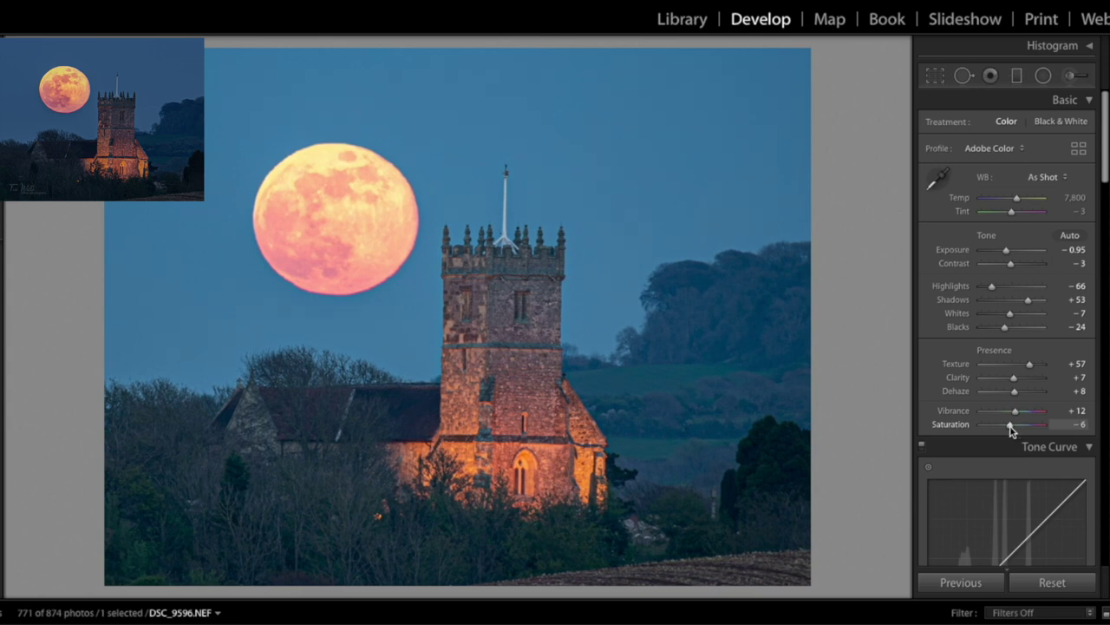
key("Down")
left_click_drag(1010, 427, 1008, 427)
- Lower the tone curve regions to Highlights −40, Lights −20, Darks −15 and Shadows −15
scroll(1019, 413, "down", 3)
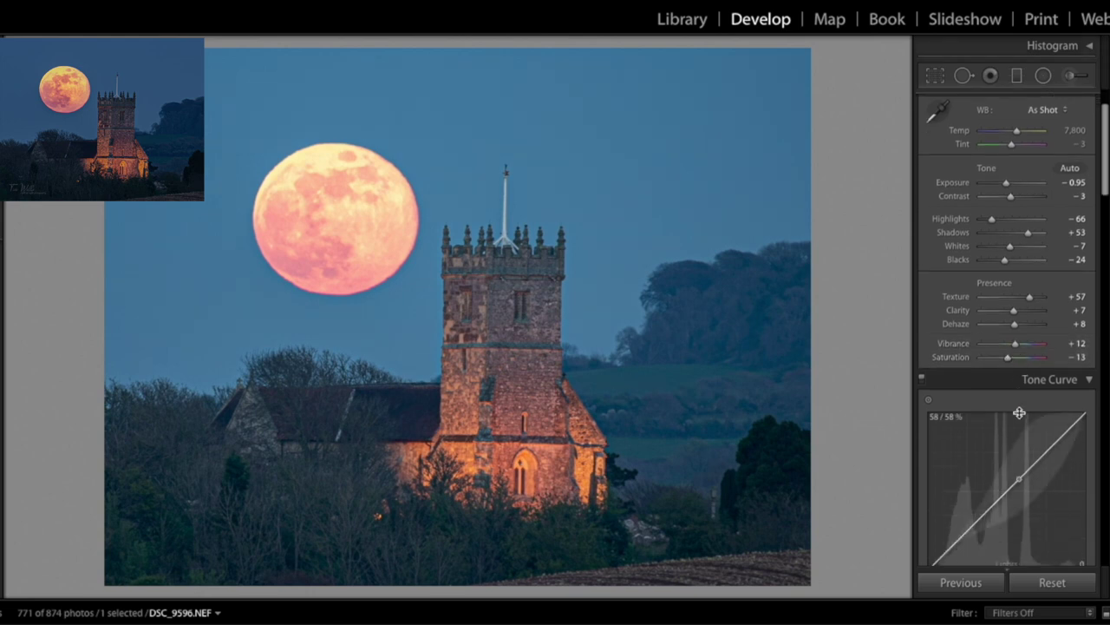
scroll(1020, 413, "down", 1)
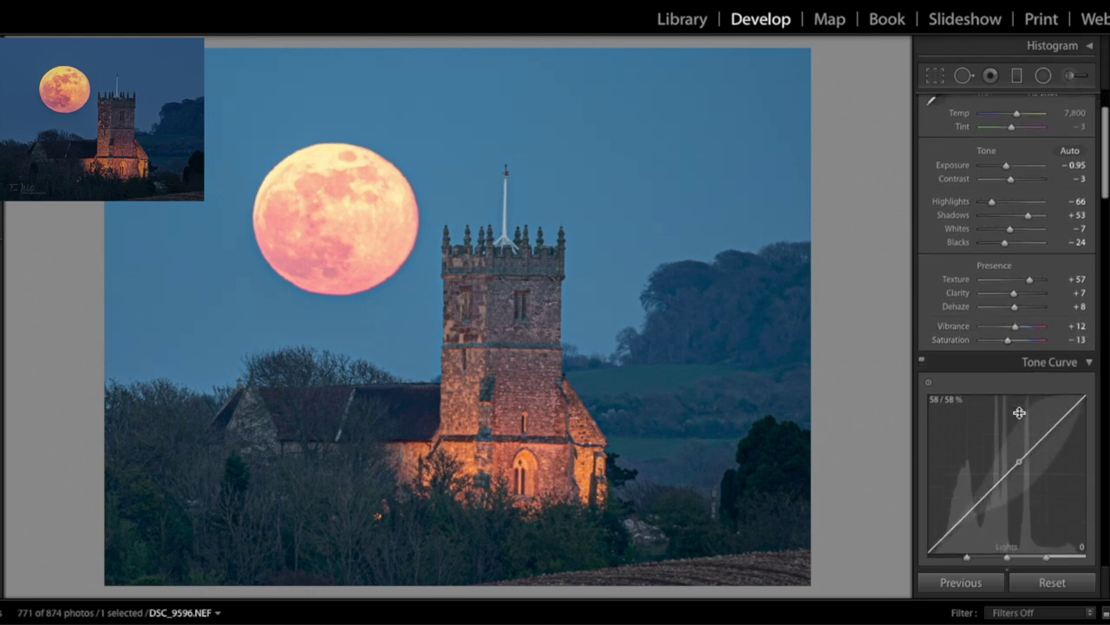
scroll(1033, 438, "down", 3)
scroll(1040, 450, "down", 6)
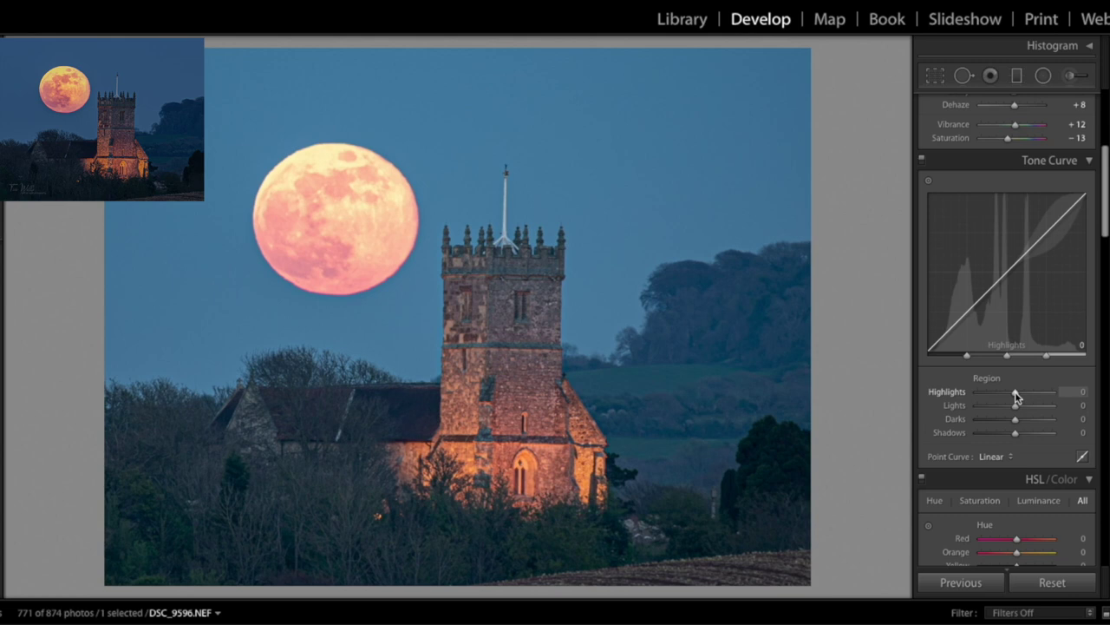
left_click_drag(1016, 397, 1001, 396)
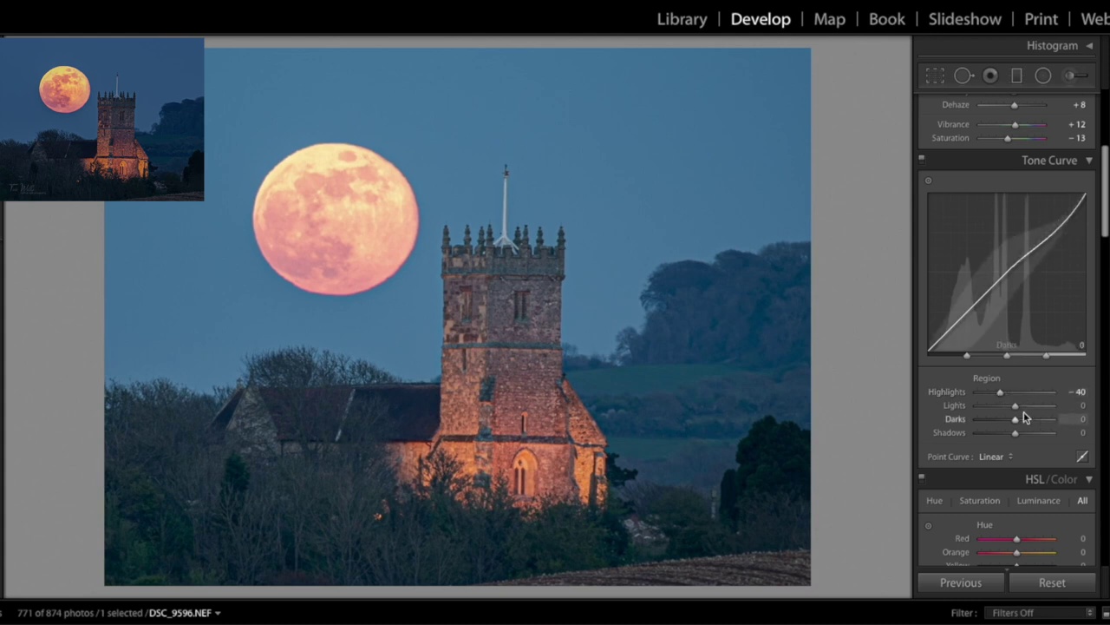
left_click_drag(1018, 412, 1011, 413)
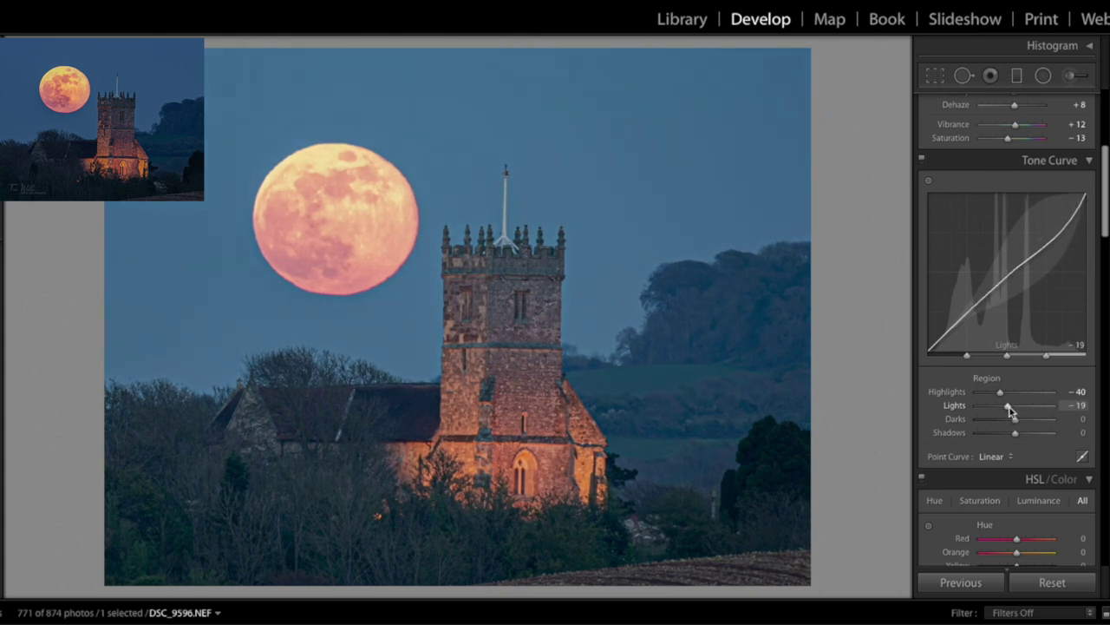
left_click_drag(1010, 414, 1008, 415)
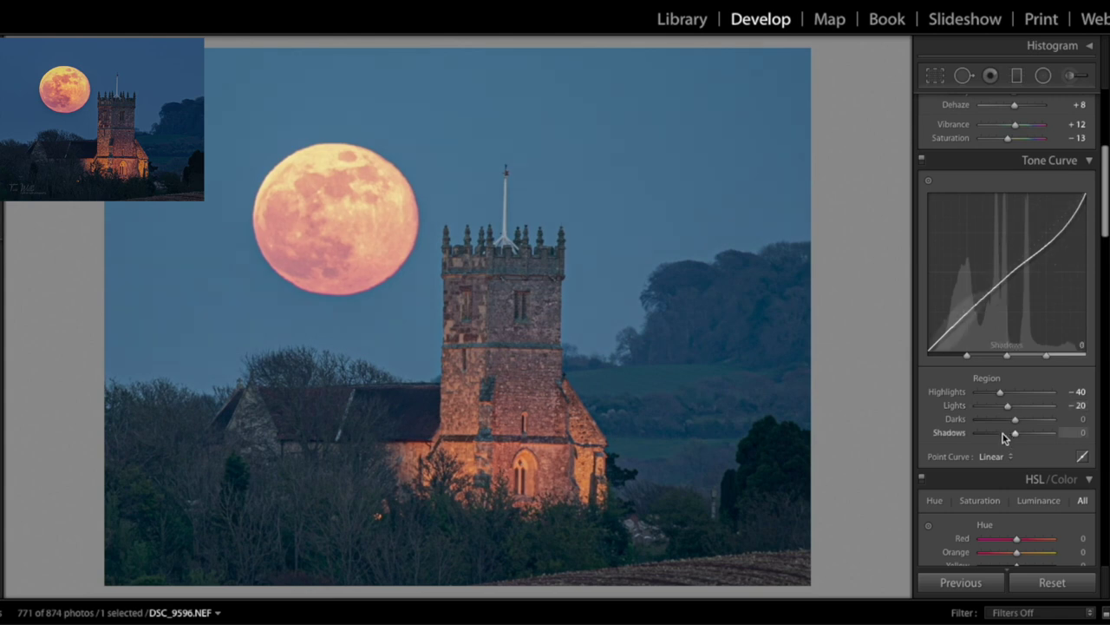
left_click_drag(1015, 420, 1009, 436)
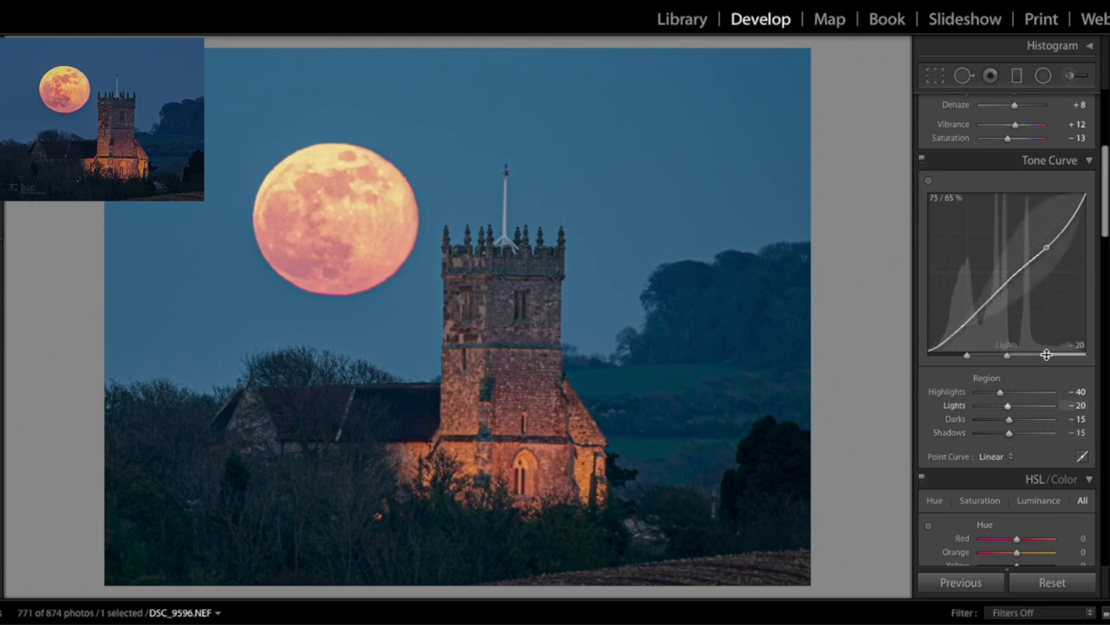
- Sharpen the photo with Masking at 88 to limit the effect to edges and Amount at 81
scroll(1036, 389, "down", 2)
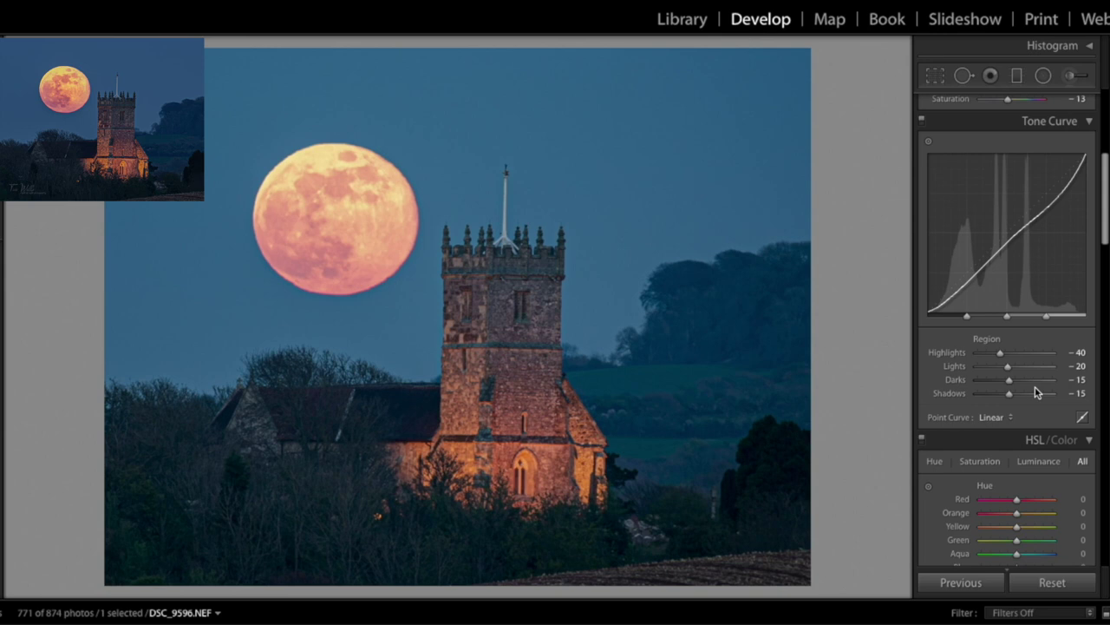
scroll(1036, 392, "down", 15)
scroll(1036, 392, "down", 10)
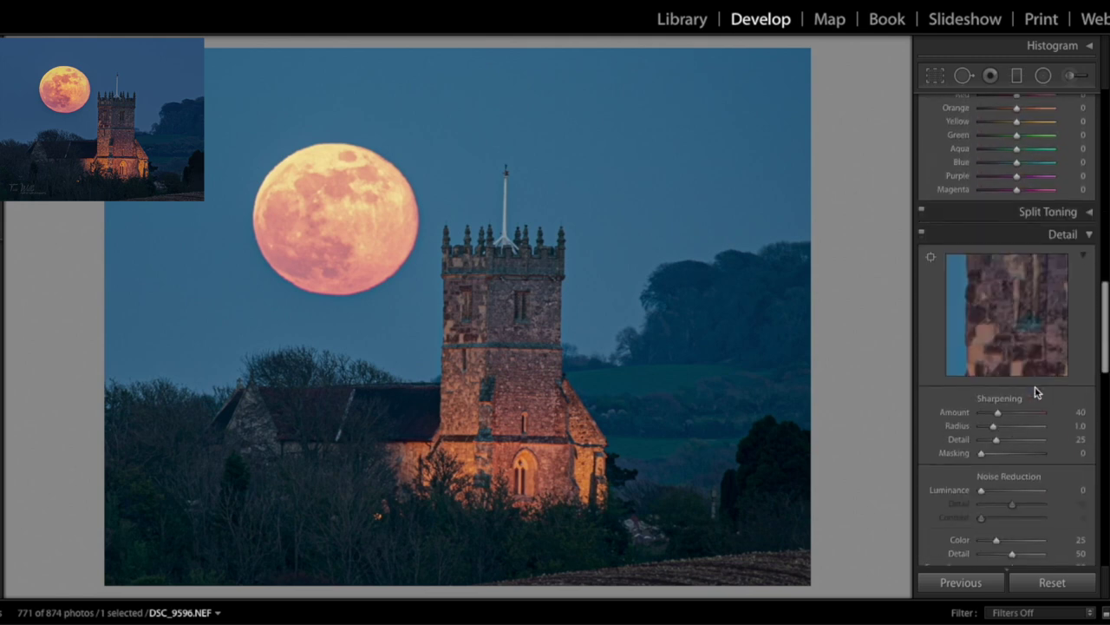
key("alt")
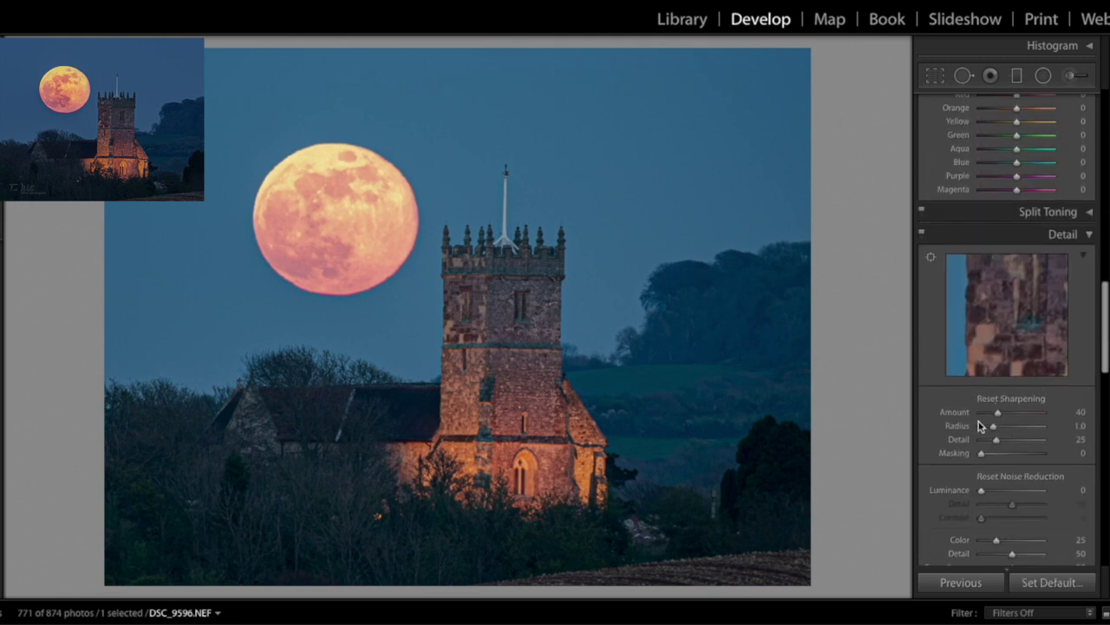
mouse_move(985, 458)
left_mouse_down()
mouse_move(1033, 465)
mouse_move(981, 457)
left_mouse_up()
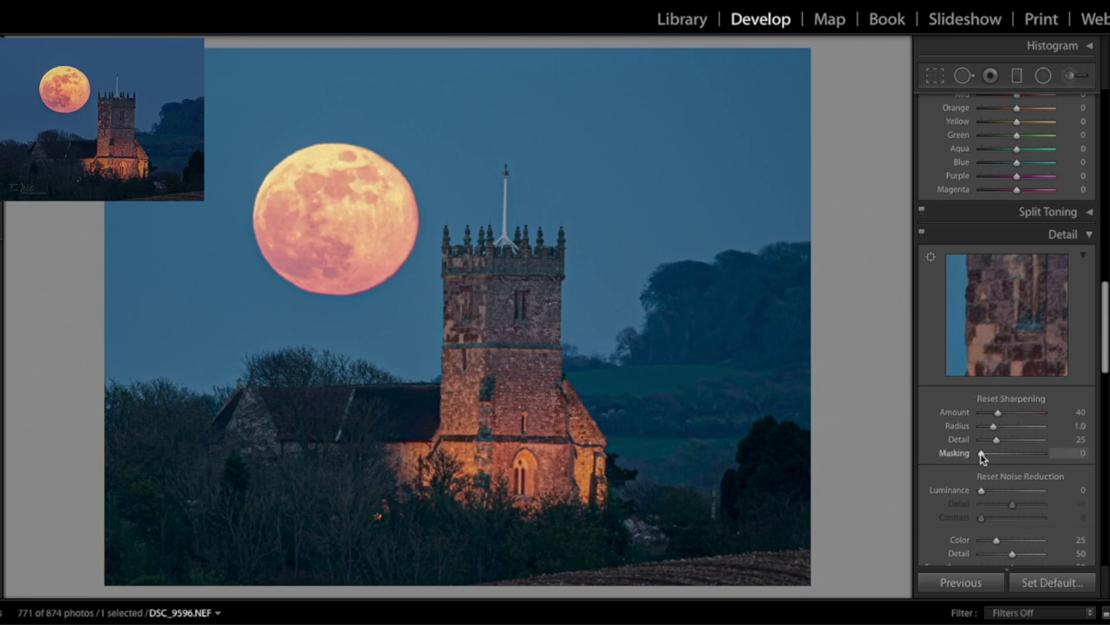
left_click_drag(983, 457, 1035, 456)
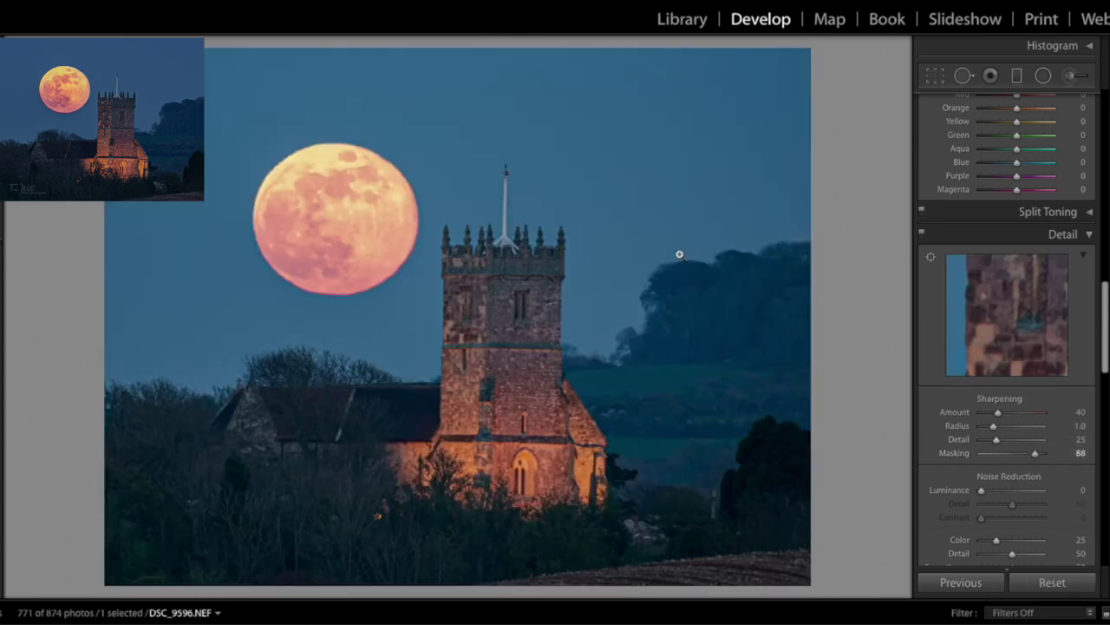
left_click_drag(999, 413, 1015, 417)
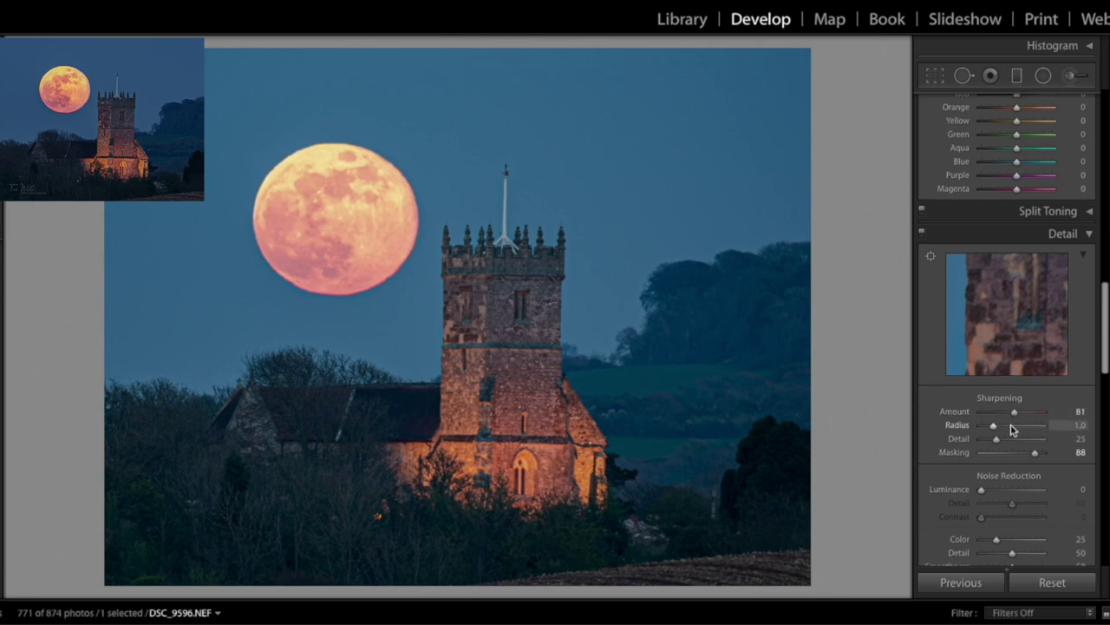
- Remove chromatic aberration and enable the lens profile corrections for the photo
scroll(1013, 430, "down", 3)
scroll(981, 457, "down", 2)
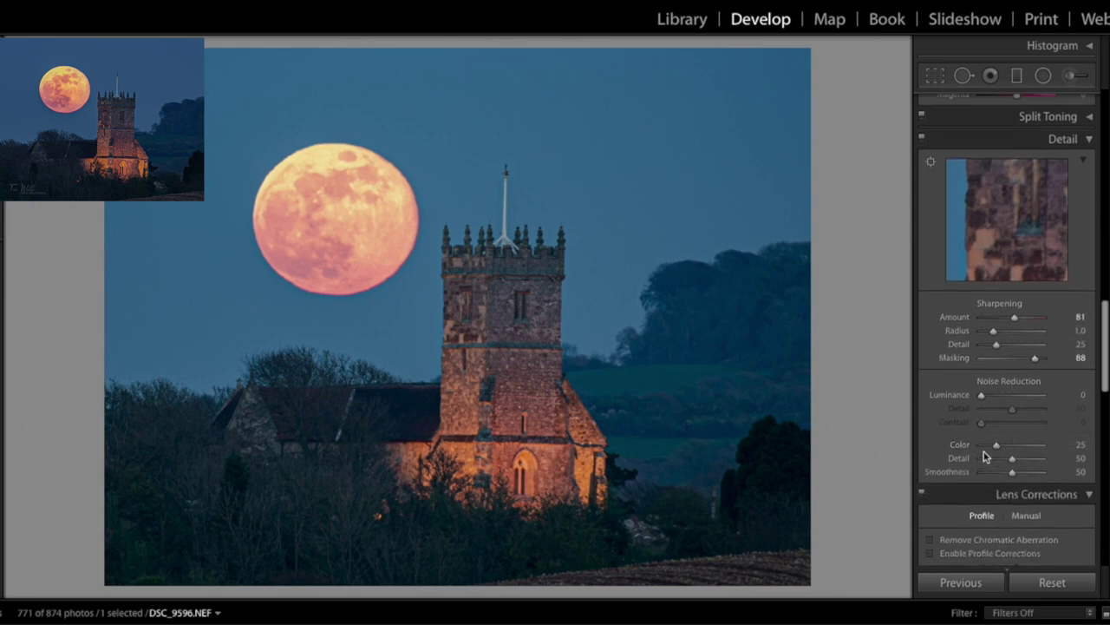
scroll(985, 457, "down", 2)
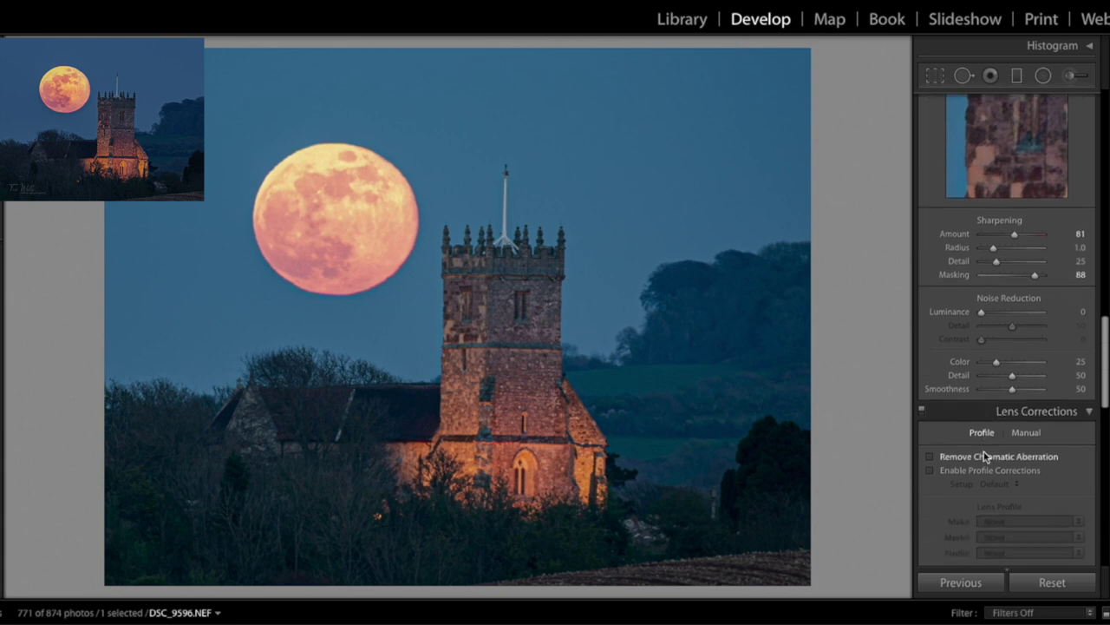
scroll(934, 495, "down", 2)
left_click(952, 423)
left_click(955, 438)
- Increase the Blue Primary saturation in the camera calibration to deepen the blue of the sky
scroll(945, 461, "down", 2)
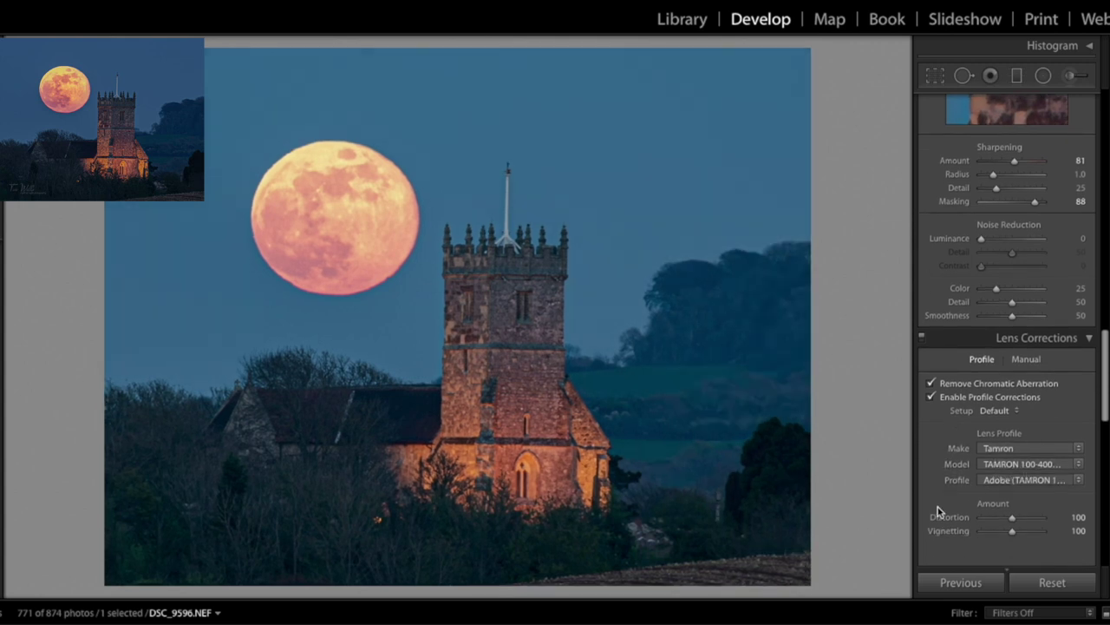
scroll(937, 506, "down", 8)
scroll(938, 507, "down", 4)
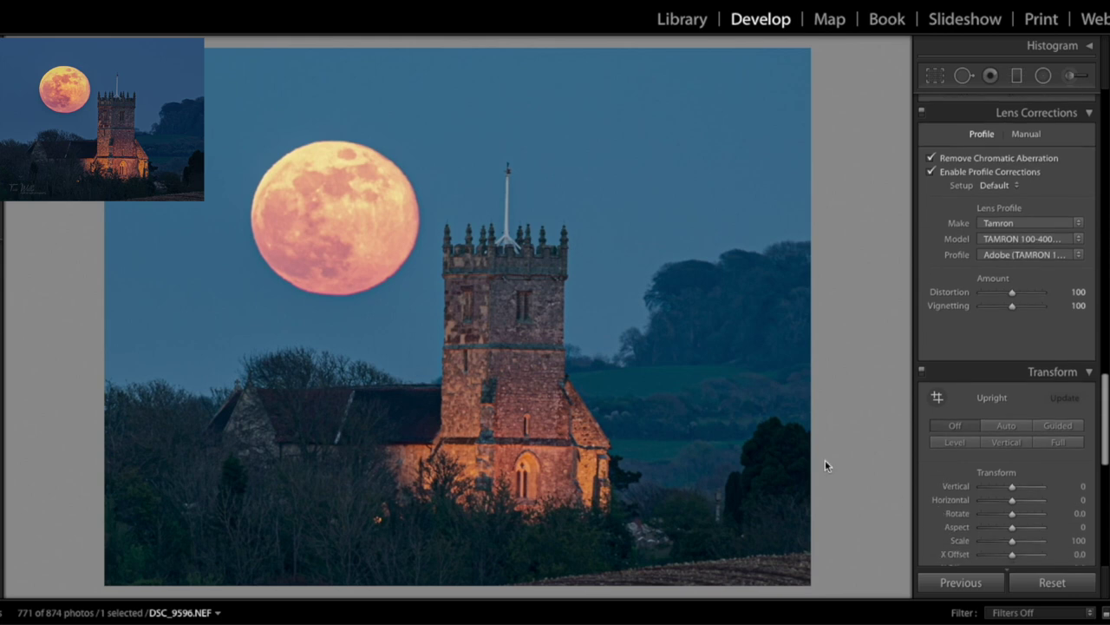
scroll(971, 460, "down", 12)
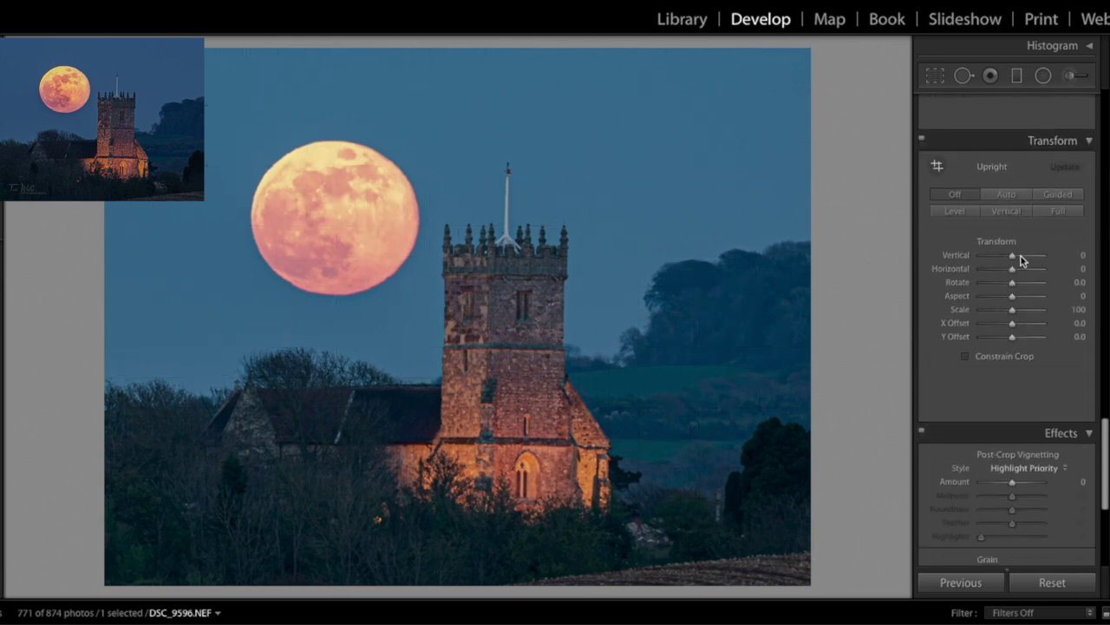
scroll(1015, 260, "down", 4)
scroll(1021, 311, "down", 6)
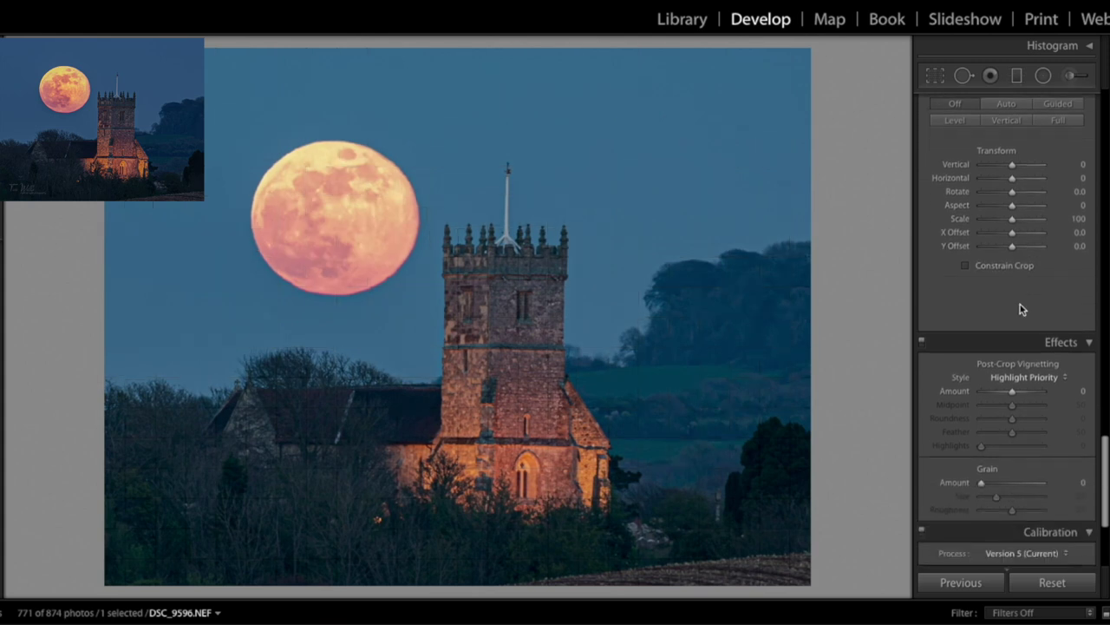
scroll(1021, 311, "down", 4)
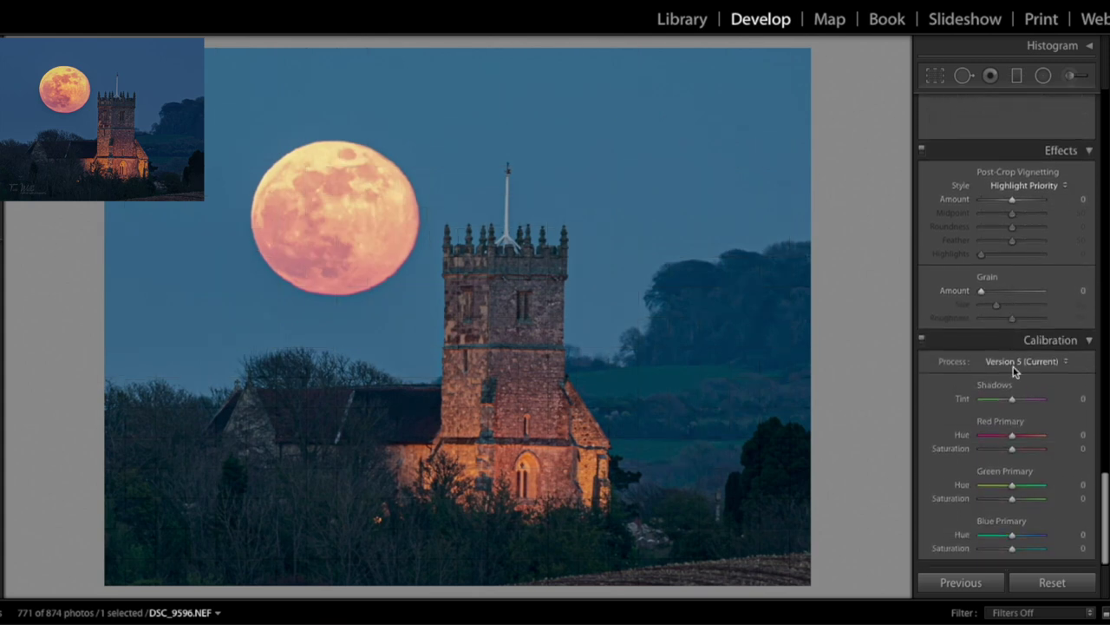
left_click(1026, 549)
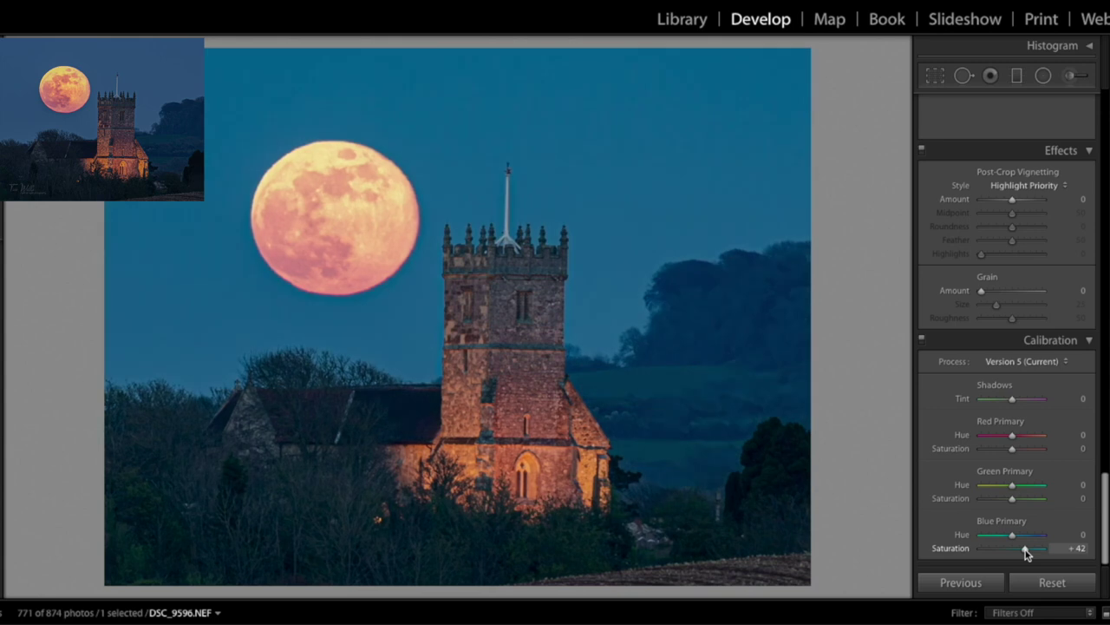
left_click_drag(1025, 548, 1030, 554)
- Add a radial filter fitted to the moon's outline and set the filter's Exposure to −0.44
scroll(1024, 191, "up", 1)
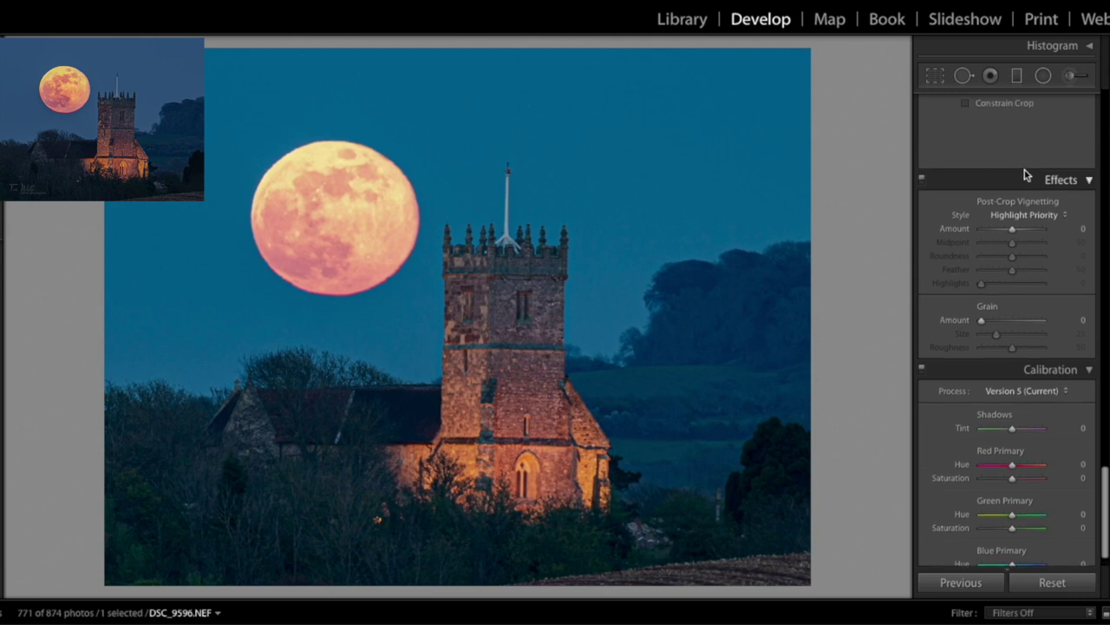
left_click(1043, 77)
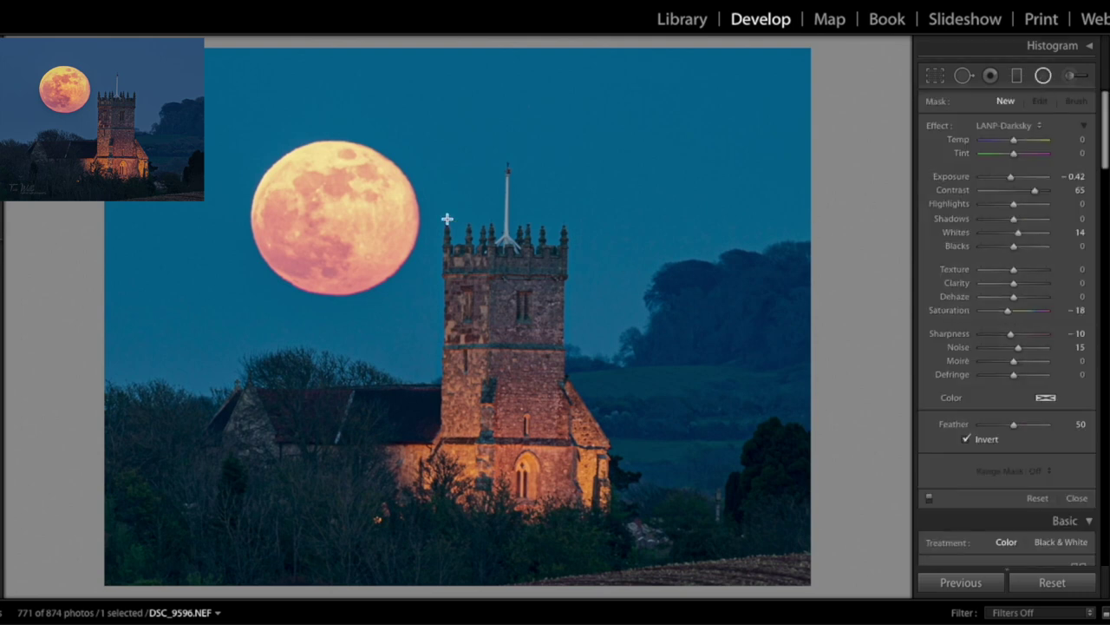
left_click_drag(272, 172, 395, 251)
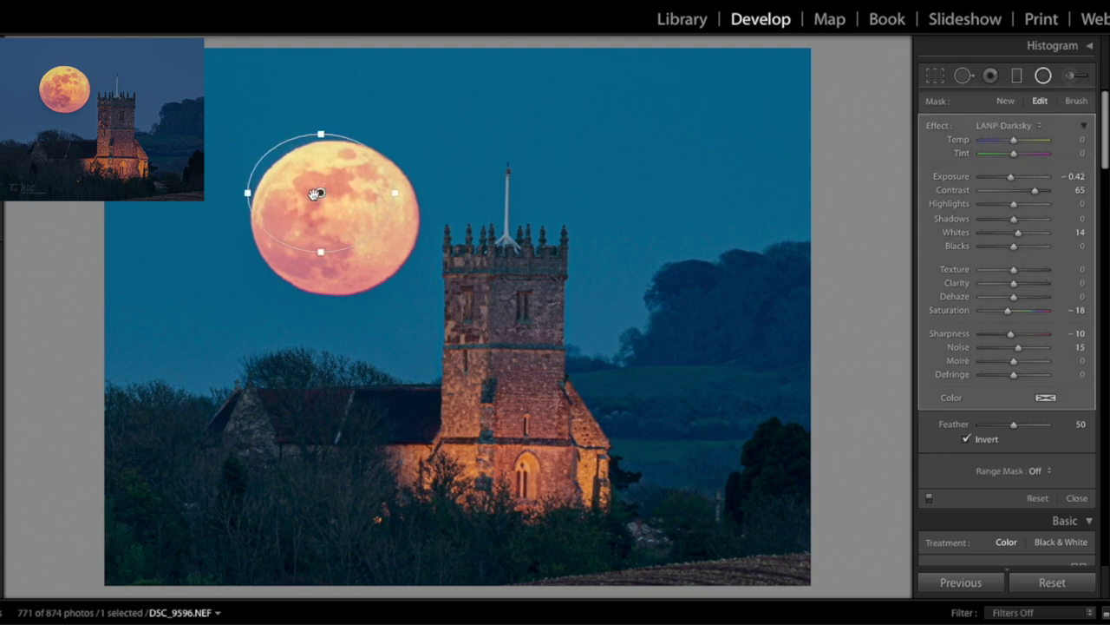
left_click_drag(331, 208, 345, 221)
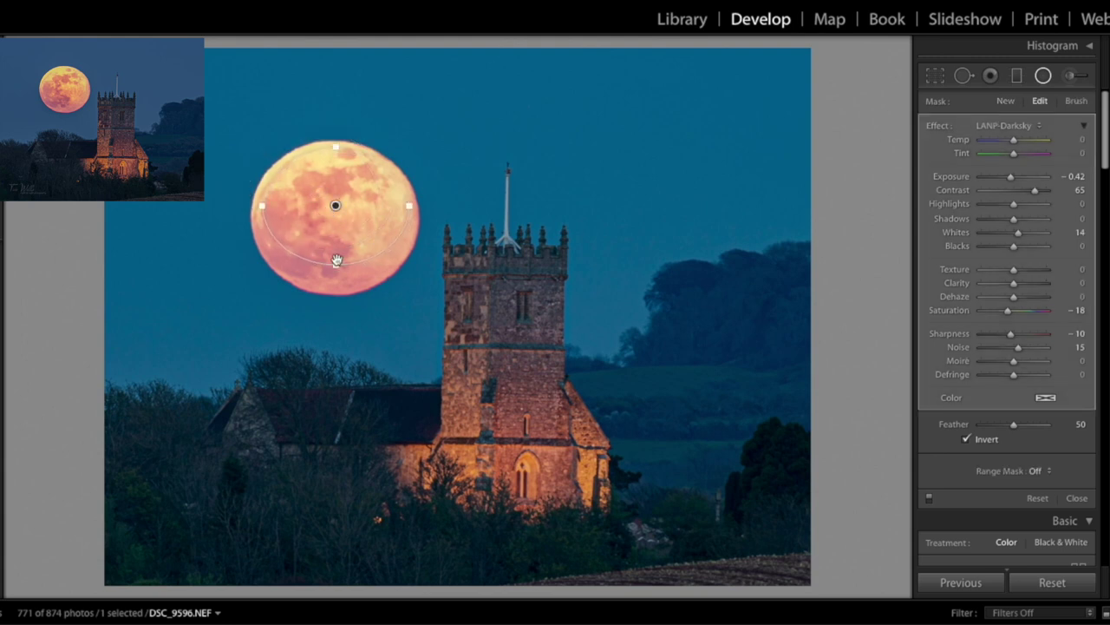
left_click_drag(337, 264, 337, 280)
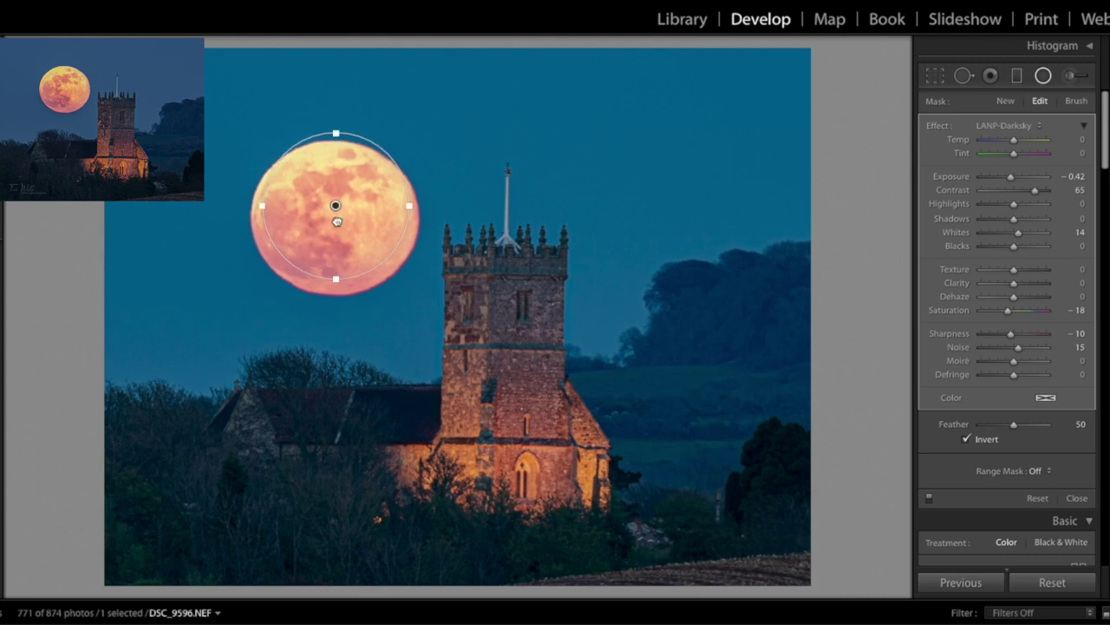
left_click_drag(337, 223, 331, 218)
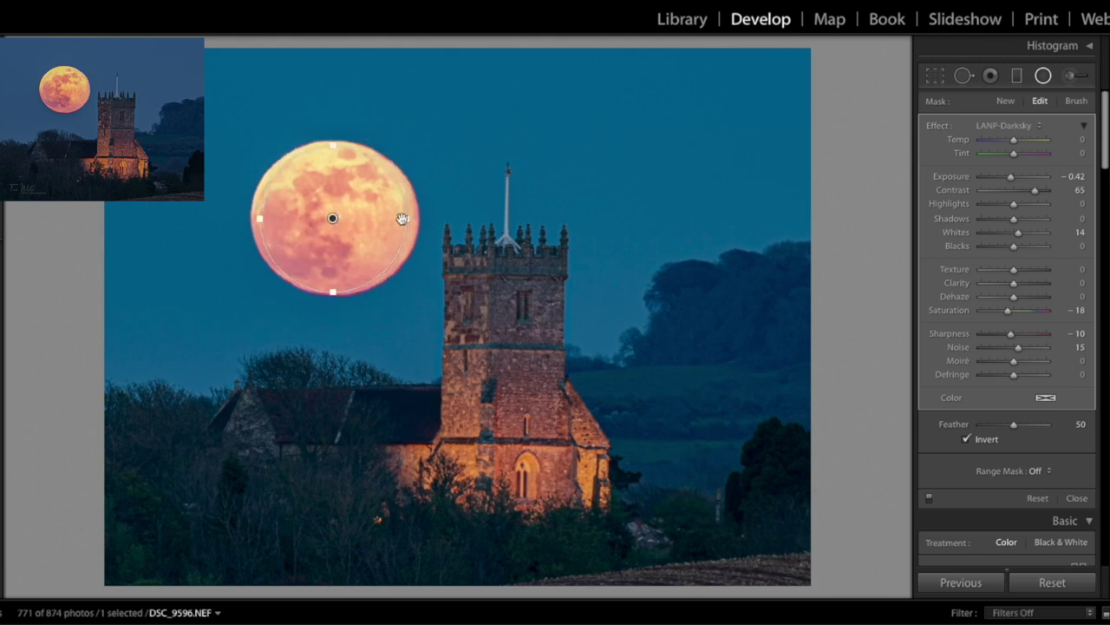
left_click_drag(408, 221, 415, 220)
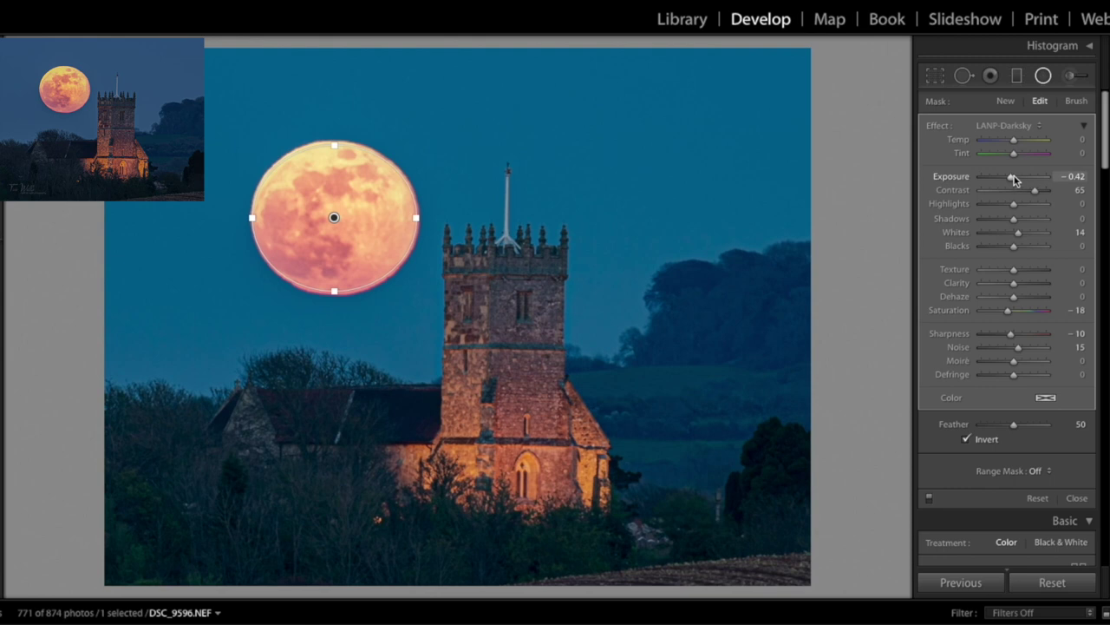
left_click_drag(1013, 177, 1013, 177)
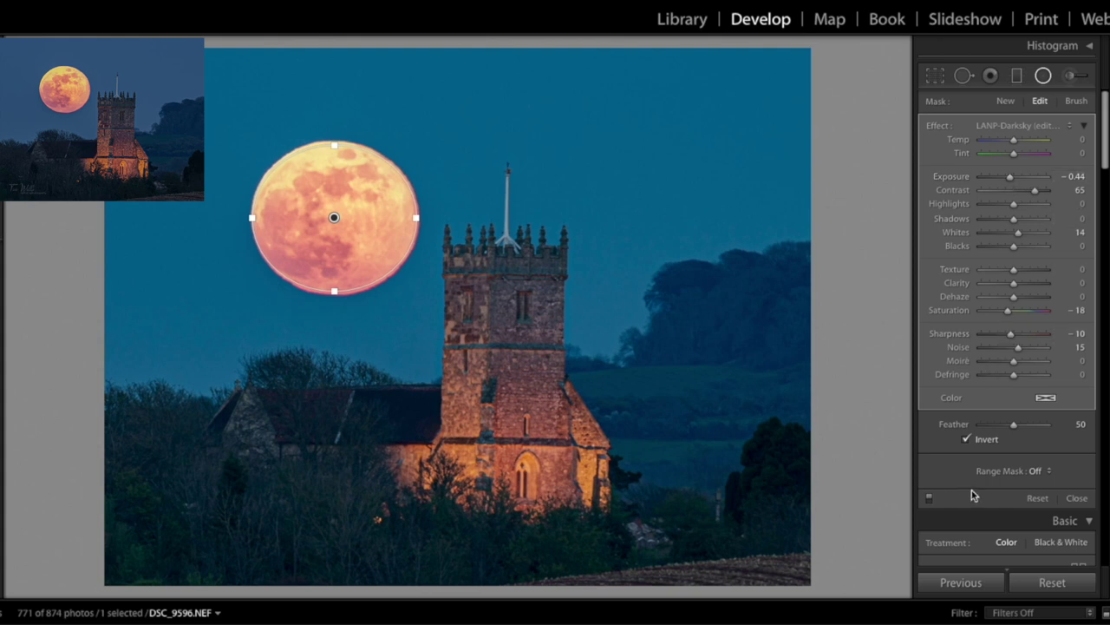
key("shift+m")
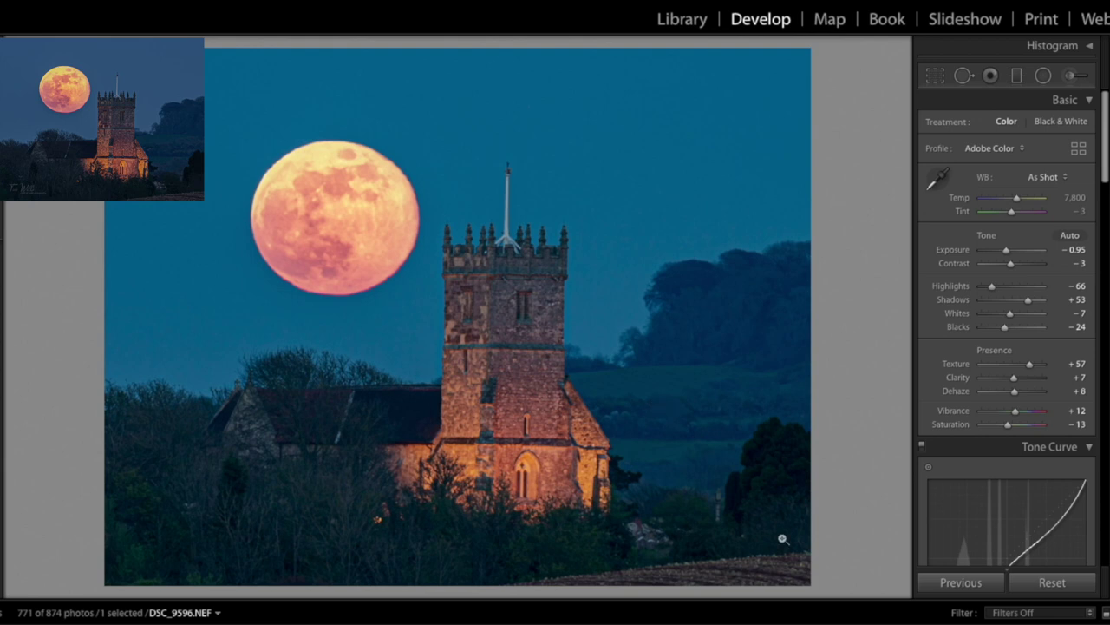
- Raise the overall Exposure of the photo to −0.75 in the basic tone adjustments
left_click_drag(1007, 251, 1009, 251)
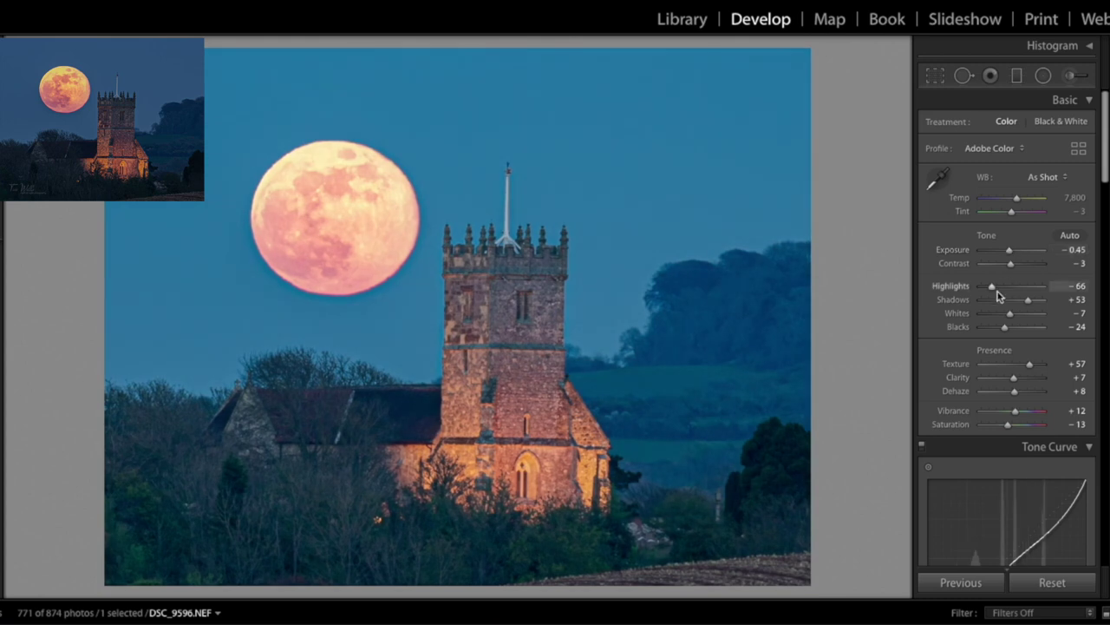
left_click_drag(1010, 252, 1009, 252)
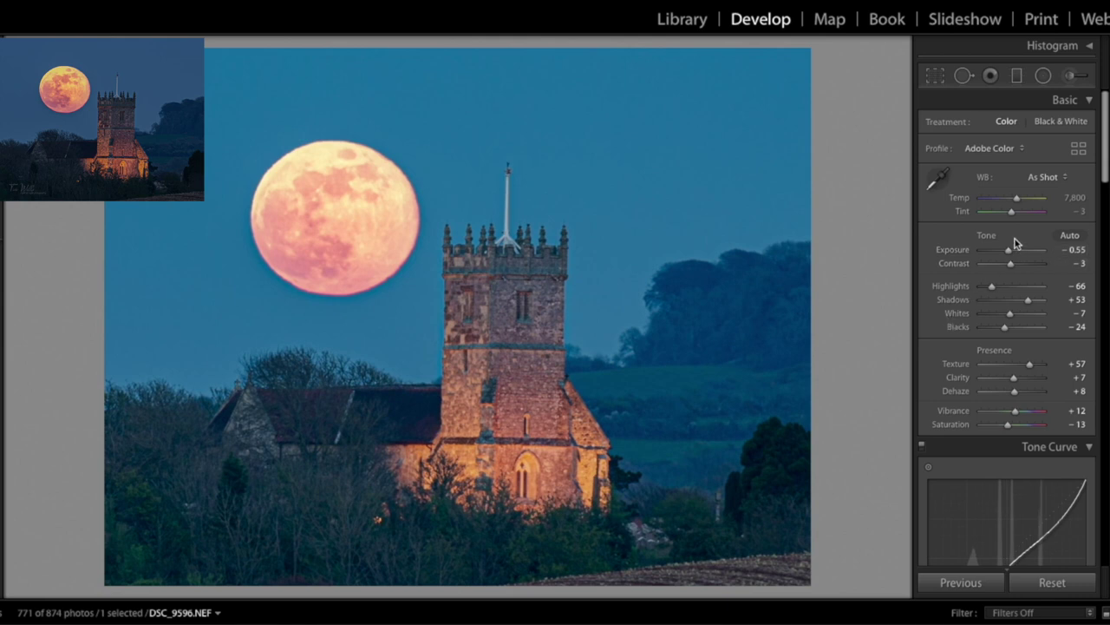
left_click_drag(1009, 252, 1007, 252)
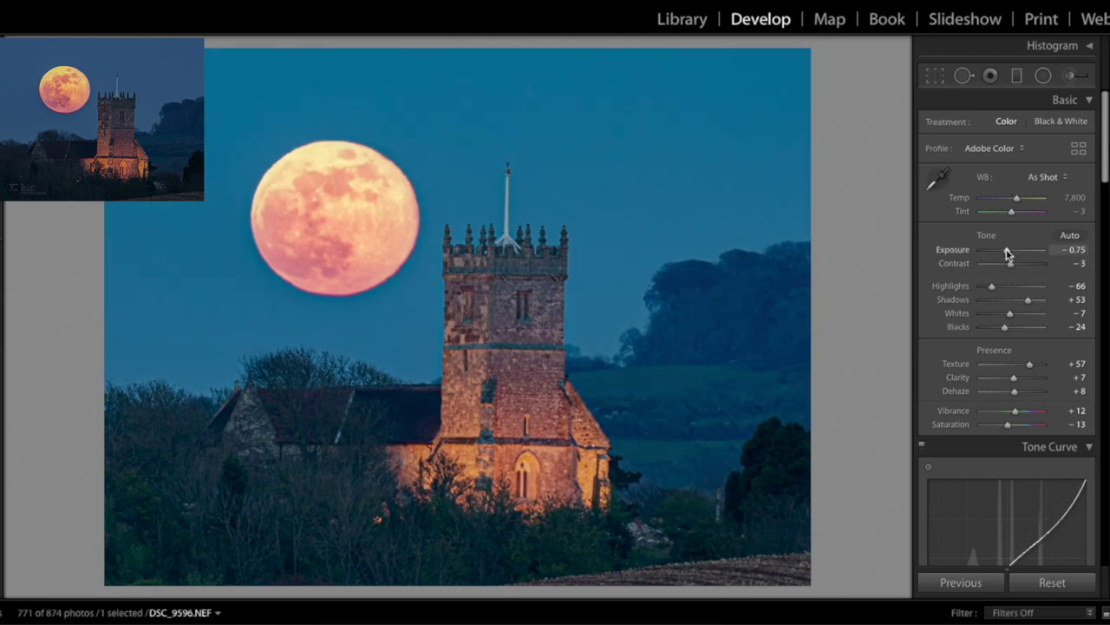